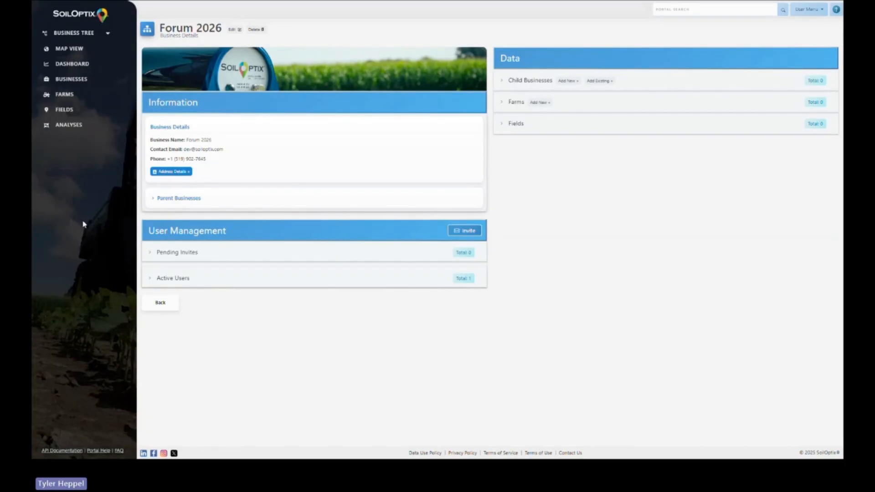
Create a child business of type Client under Forum 2026, named My New Client, with contact name Demo Contact and the contact's email address.
left_click(157, 278)
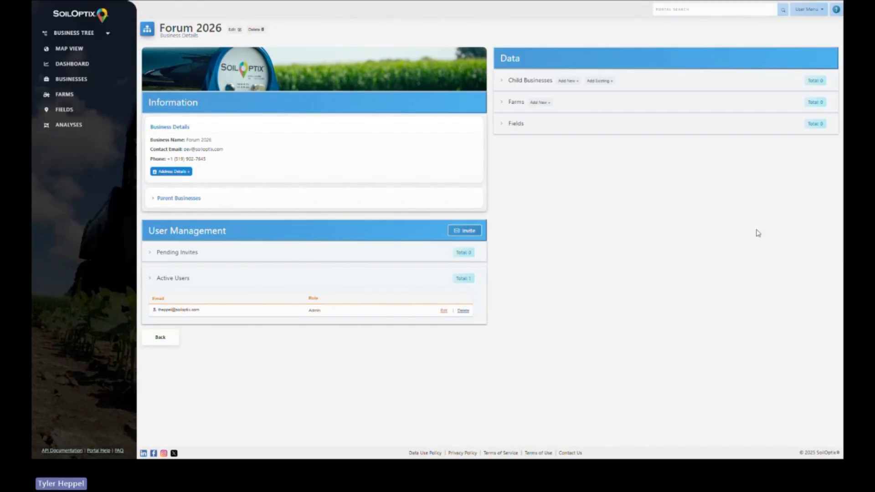
left_click(567, 81)
left_click(364, 192)
type("My New Client")
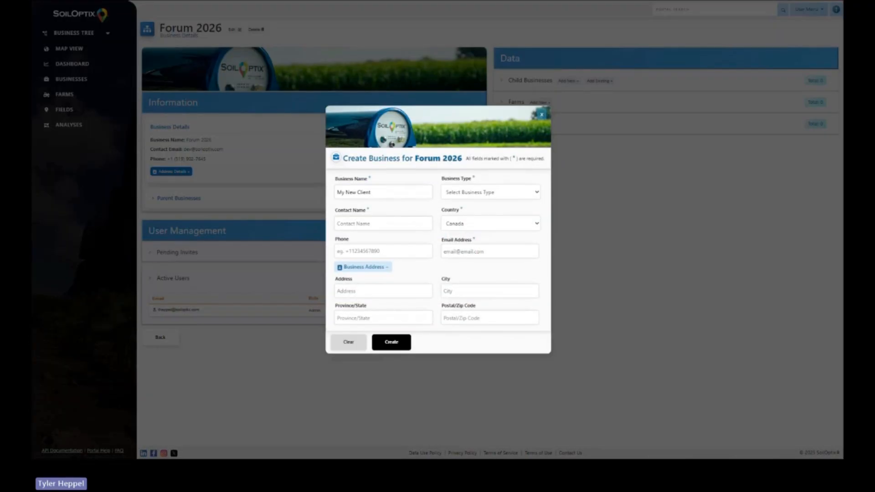
left_click(509, 197)
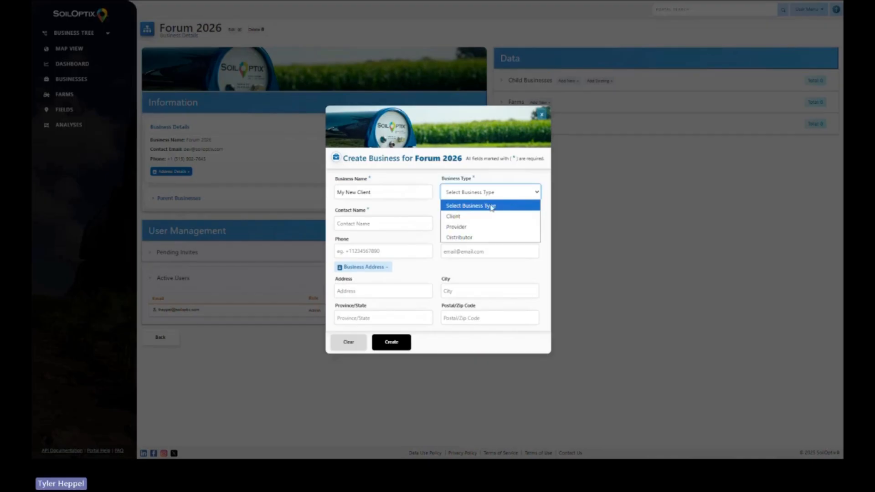
left_click(456, 216)
left_click(409, 224)
type("Demo Contact")
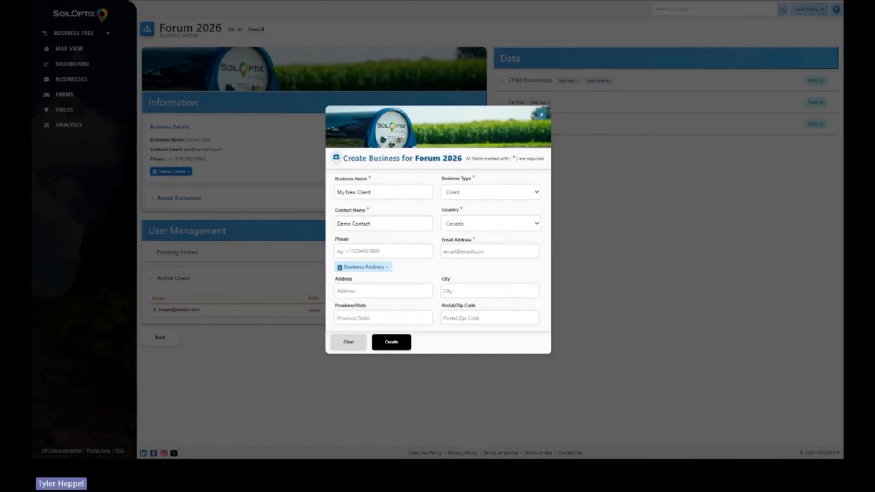
left_click(481, 252)
left_click(481, 268)
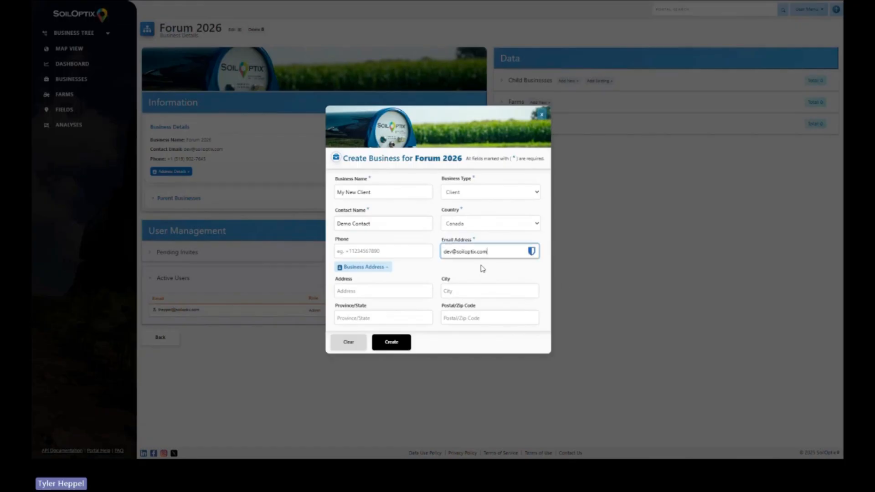
left_click(390, 341)
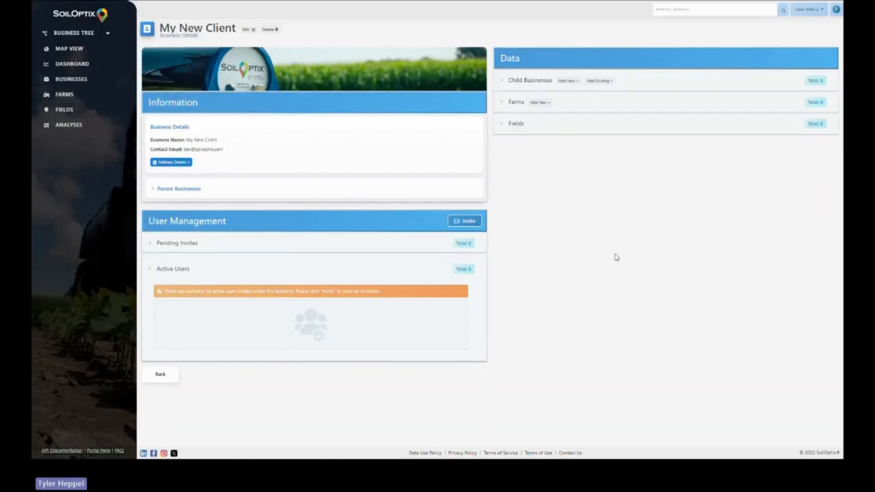
Invite a new user to My New Client by email with the Admin role.
left_click_drag(160, 28, 236, 30)
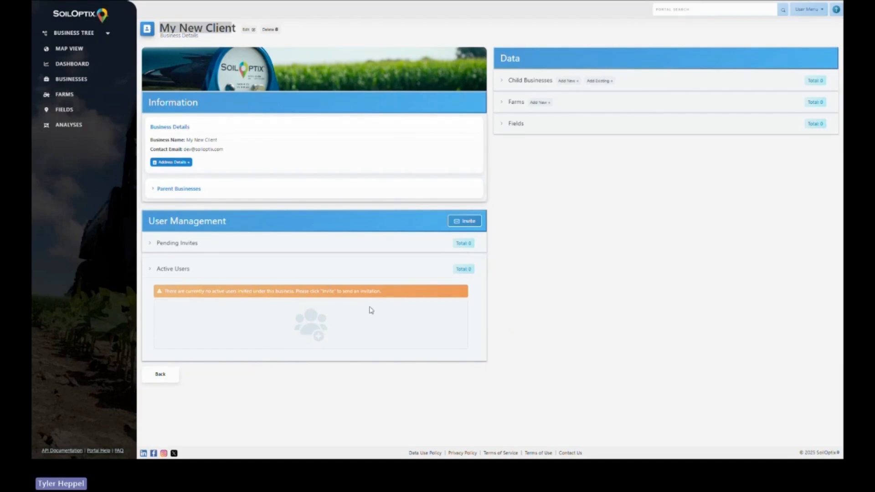
left_click(464, 225)
left_click(418, 257)
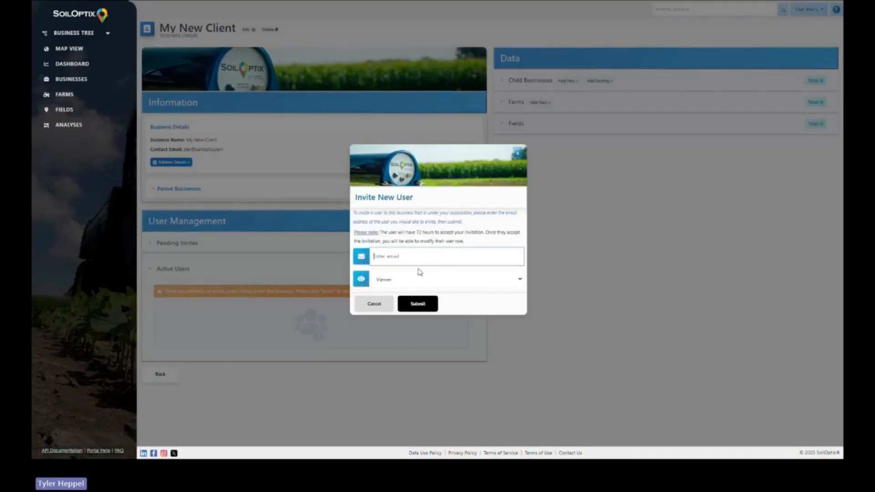
left_click(418, 279)
left_click(408, 305)
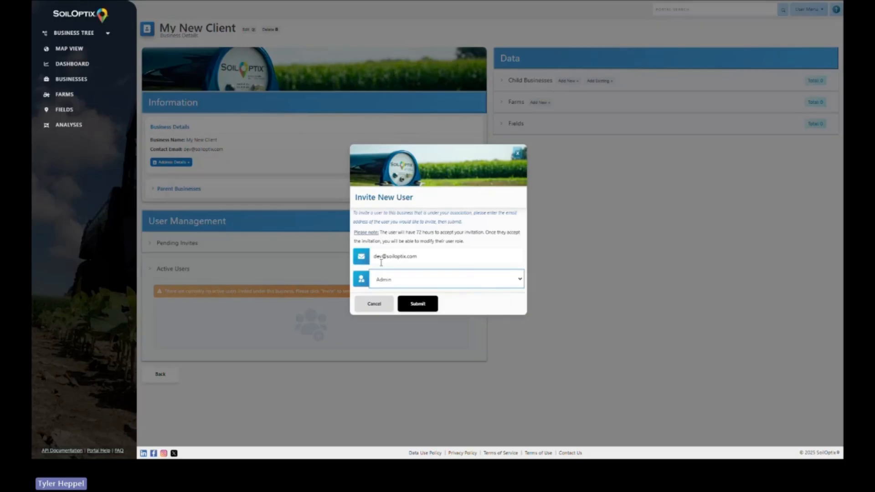
left_click(429, 261)
key("ctrl+a")
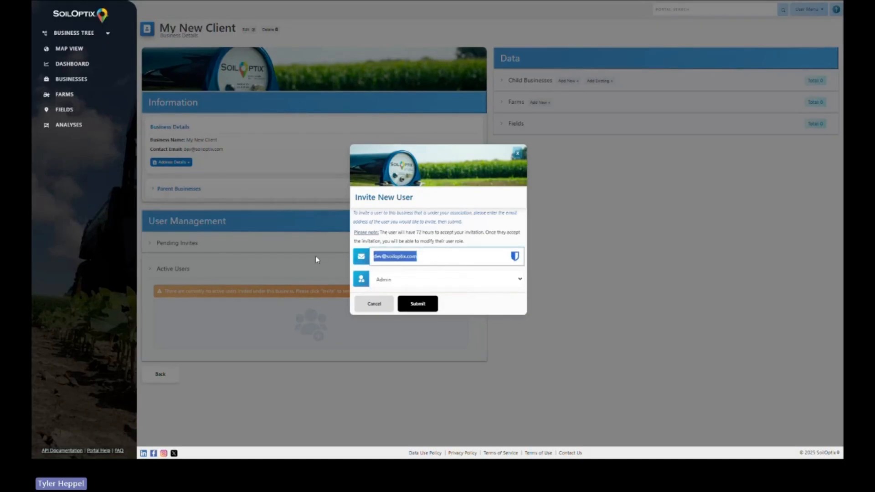
left_click(426, 305)
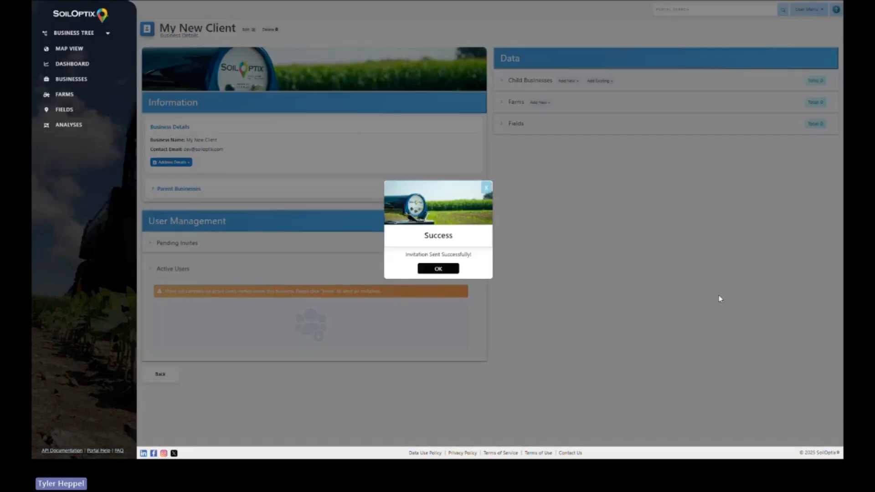
left_click(438, 269)
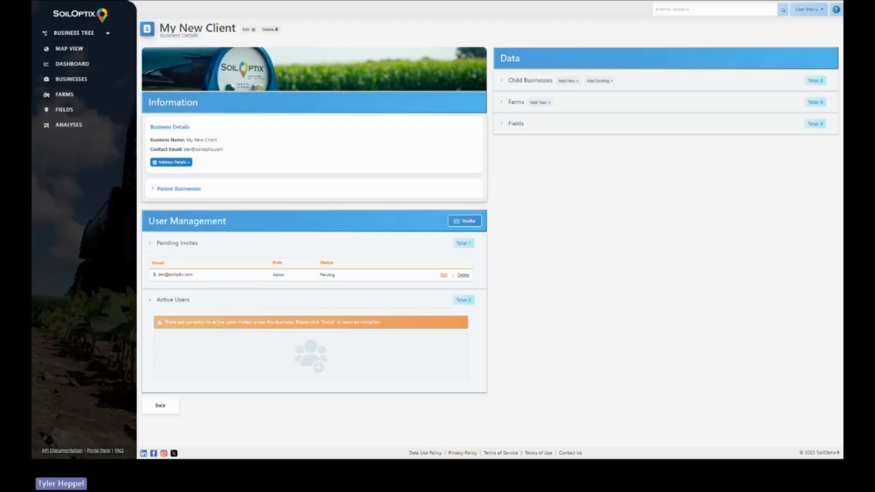
Create a farm named My New Farm for My New Client.
left_click(512, 102)
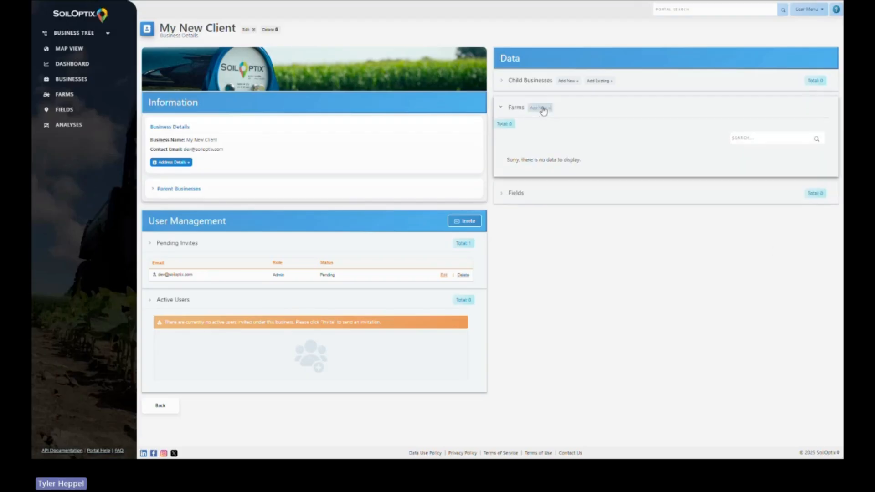
left_click(541, 108)
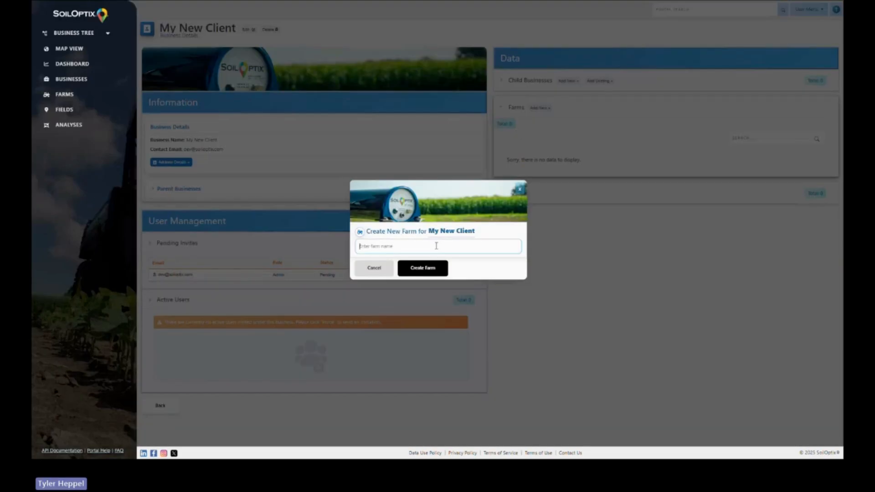
type("My New Farm")
left_click(417, 269)
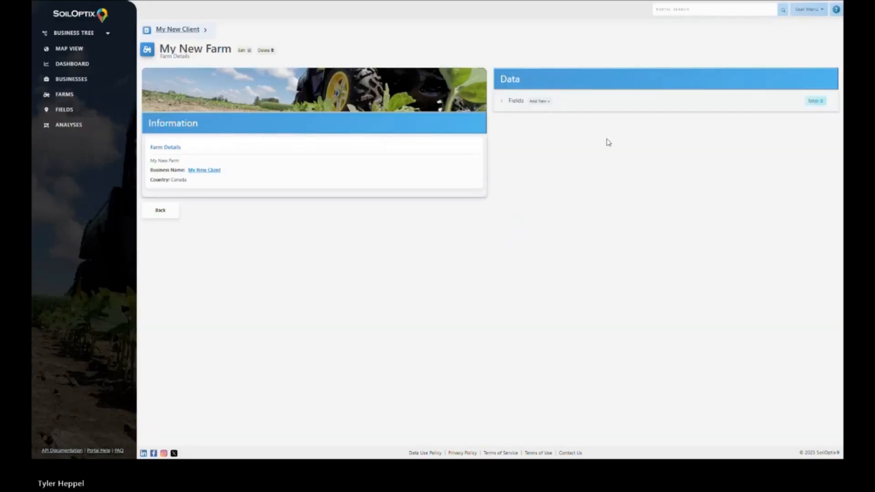
Create a field named Bakcyard for My New Farm.
left_click(541, 102)
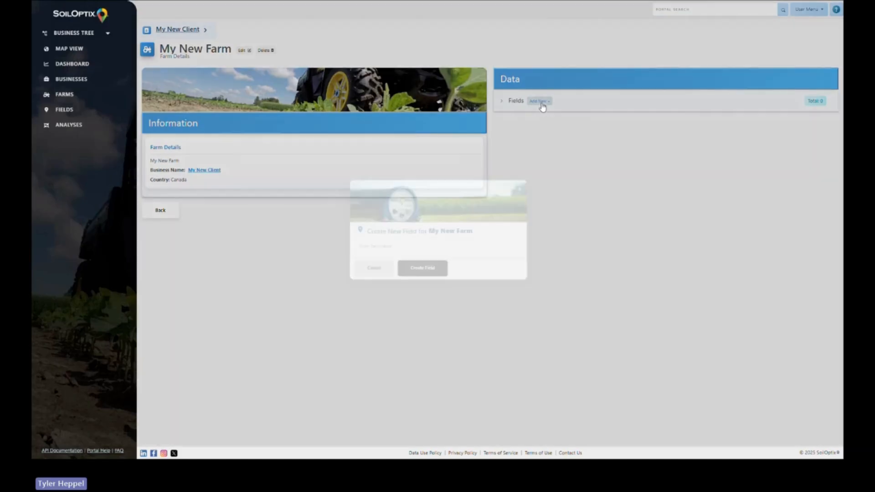
type("Bakcyard")
left_click(422, 267)
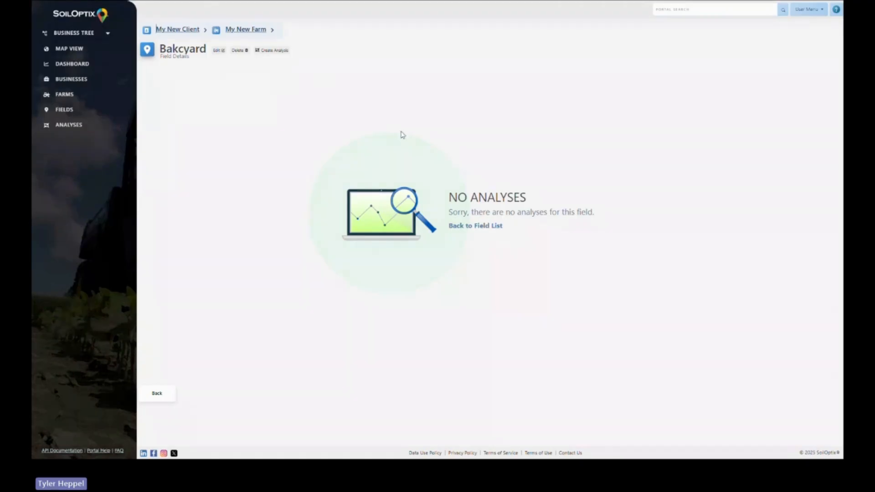
Create an active analysis for the Bakcyard field under the Forum 2026 contract and check its submission status.
left_click(281, 54)
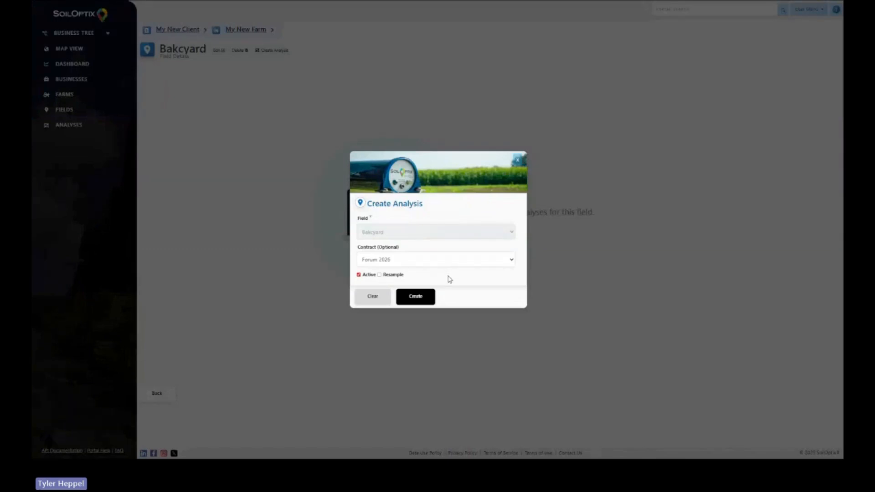
left_click(419, 301)
left_click(377, 287)
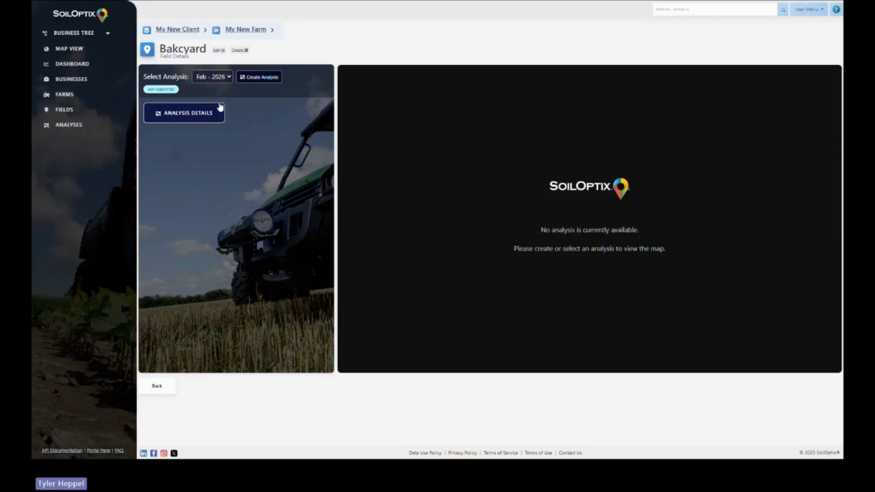
left_click_drag(176, 90, 156, 89)
left_click(237, 93)
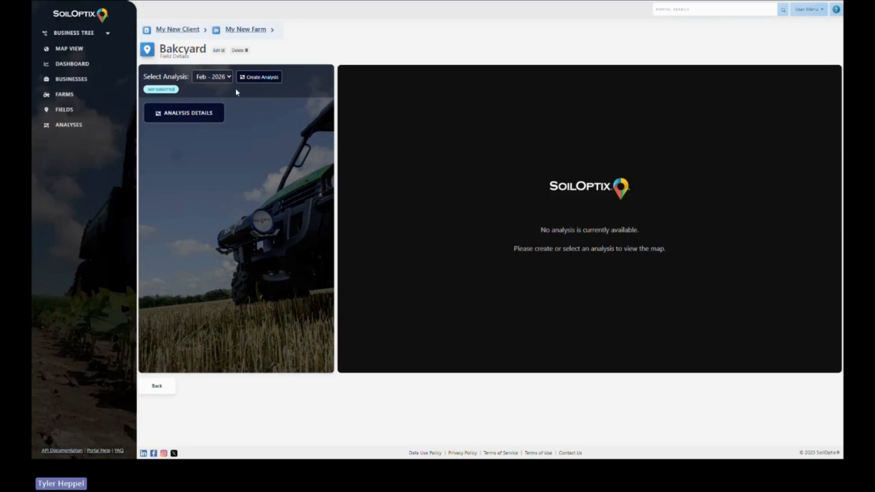
Open the Bakcyard analysis details and review the overview's resample type, dates, submission status and messaging area.
left_click(193, 119)
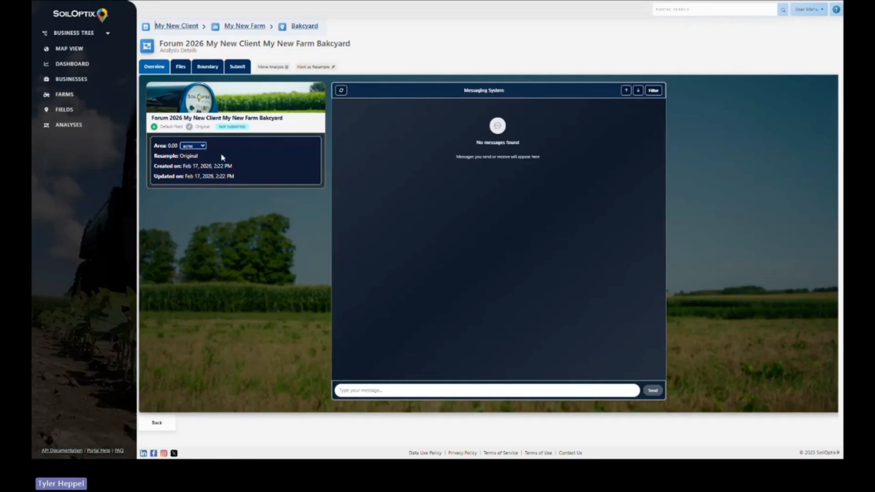
left_click_drag(227, 157, 251, 180)
left_click(252, 181)
left_click_drag(246, 128, 223, 127)
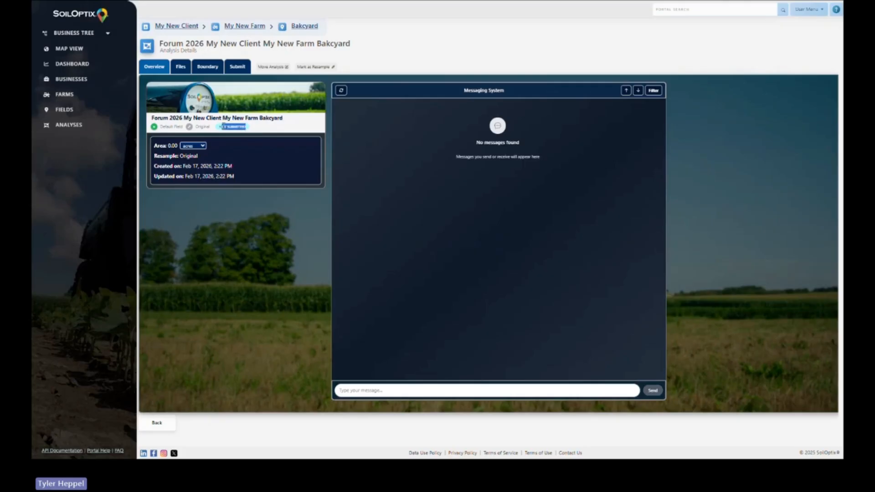
left_click(245, 163)
left_click(577, 391)
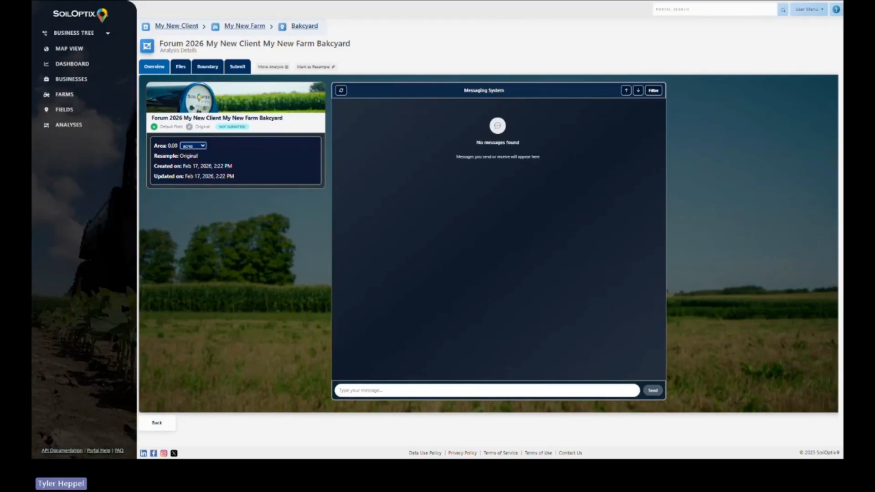
Upload forum_demo_survey.zip to the analysis's survey folder.
left_click(184, 69)
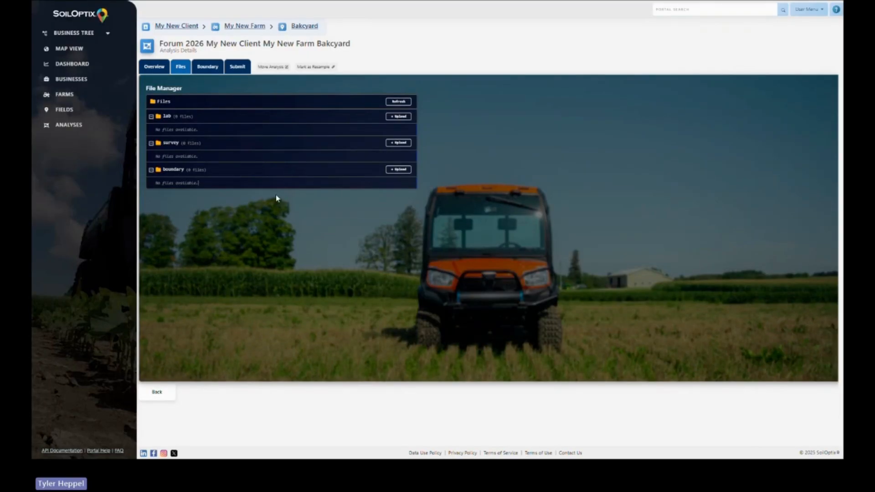
left_click(404, 144)
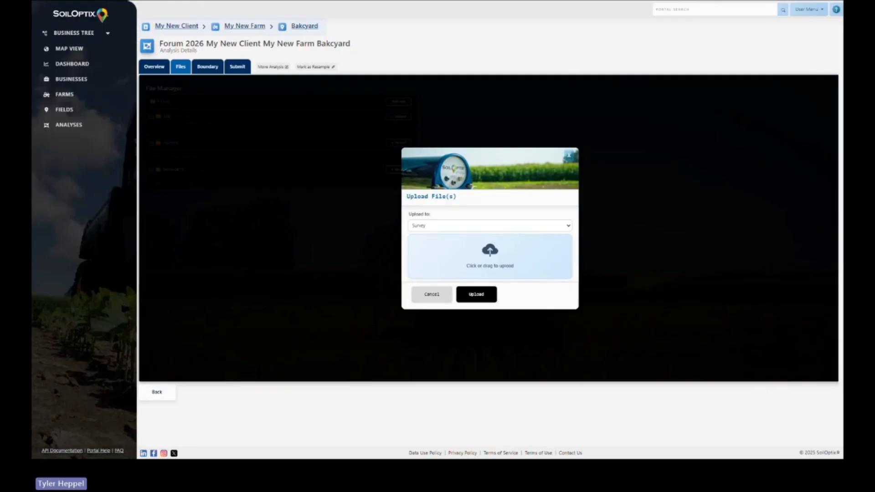
left_click_drag(830, 135, 487, 260)
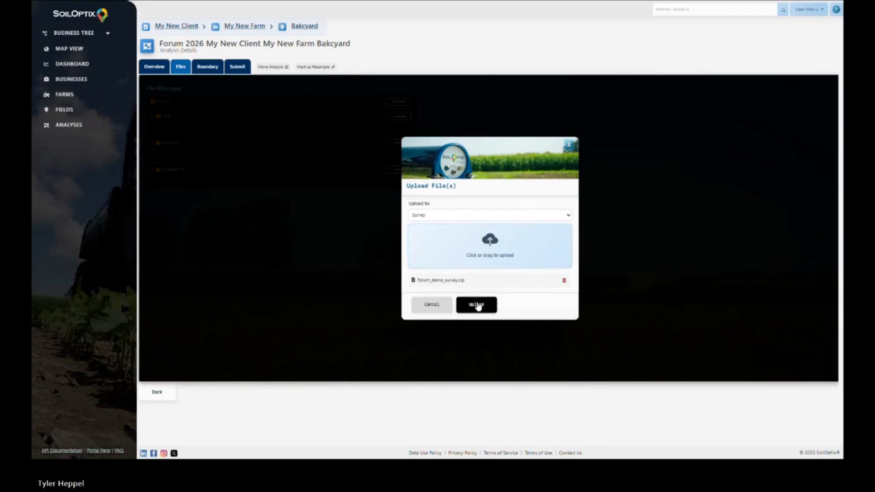
left_click(476, 305)
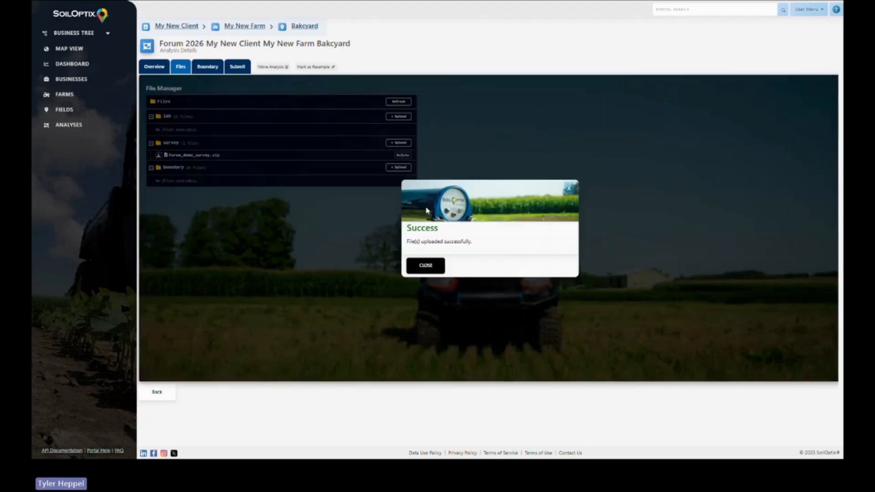
left_click(426, 265)
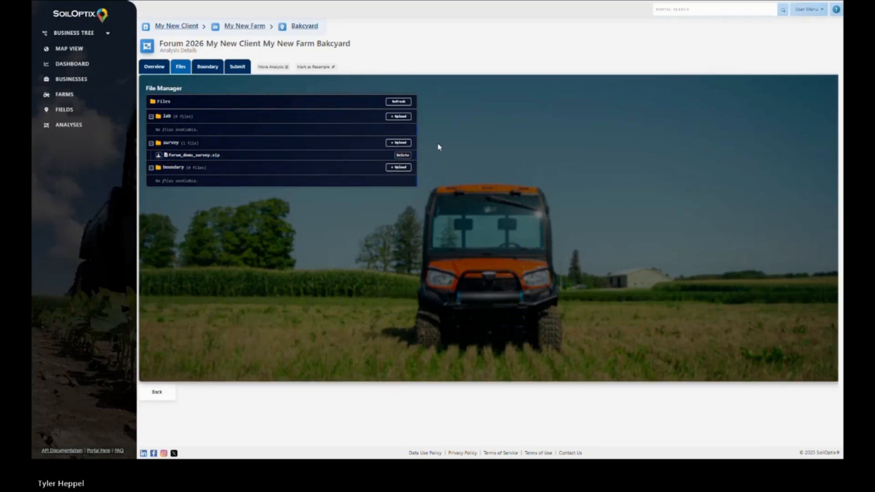
Upload forum_demo_boundary_bnd.zip to the analysis's boundary folder.
left_click(399, 167)
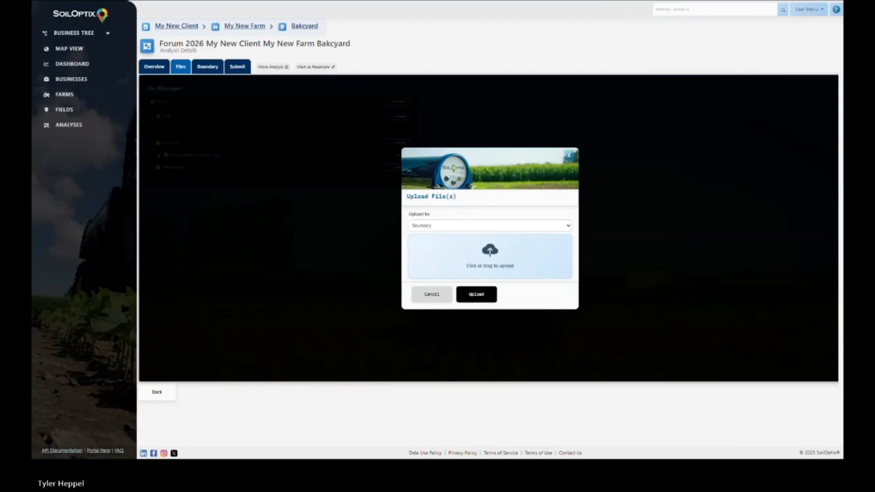
left_click_drag(538, 274, 512, 267)
left_click(486, 311)
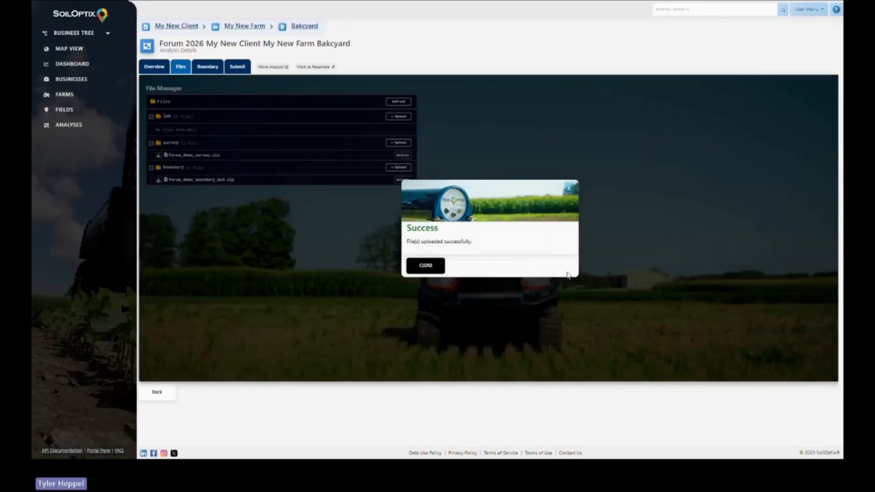
left_click(429, 267)
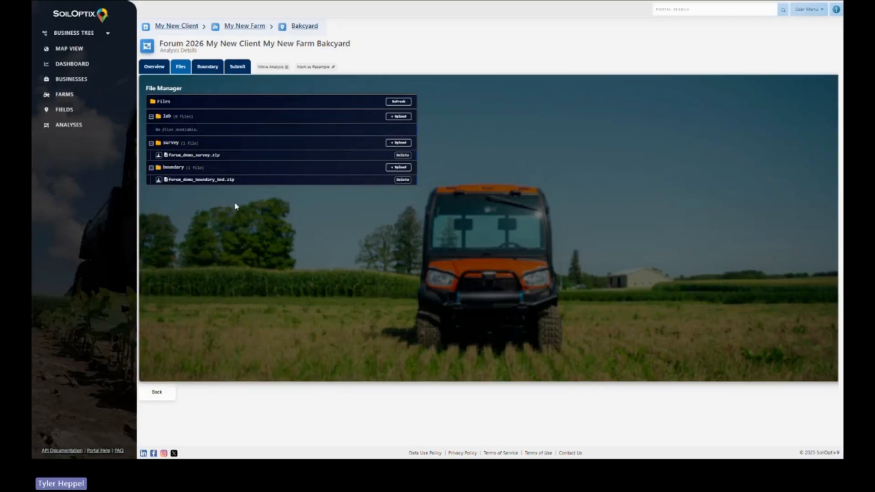
View the field's boundary and the boundary editor help, and close the help.
left_click(198, 72)
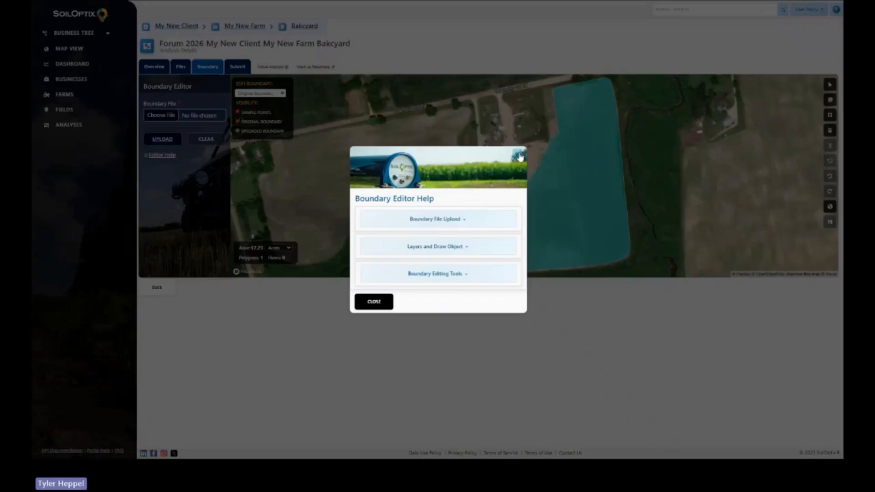
left_click(520, 158)
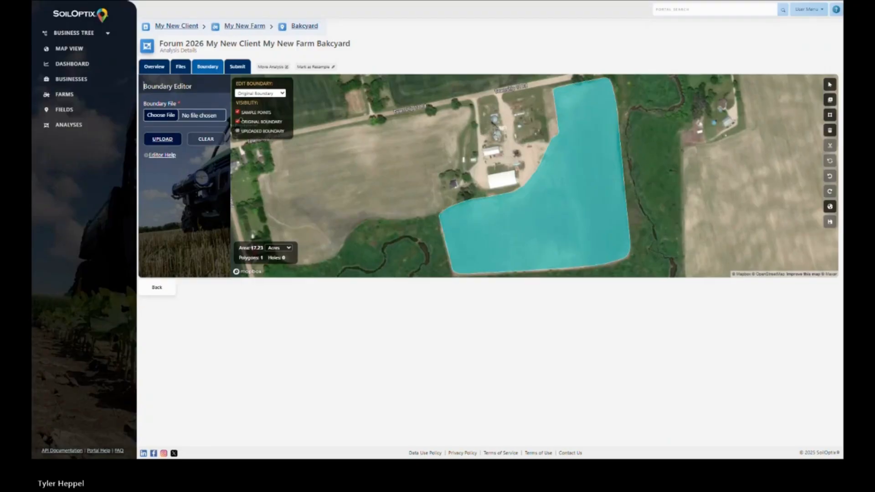
Add the Premium Add-On to the analysis's Standard package and save the package selection.
left_click(244, 68)
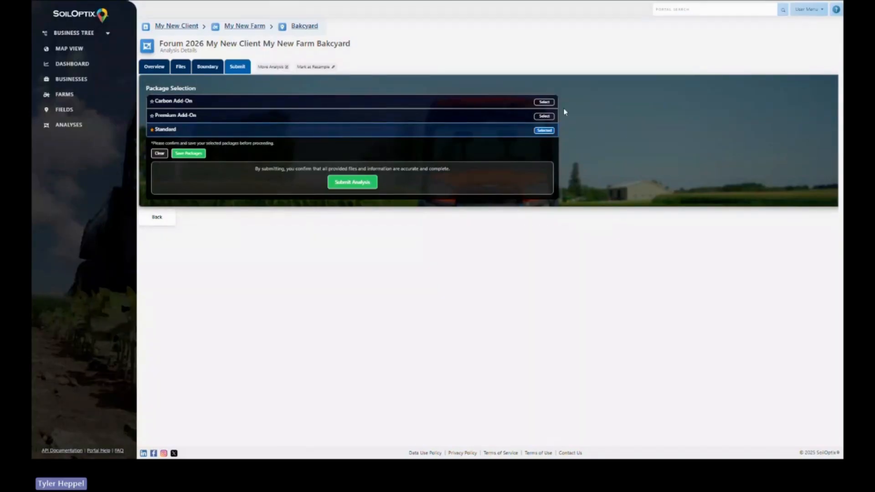
left_click(546, 116)
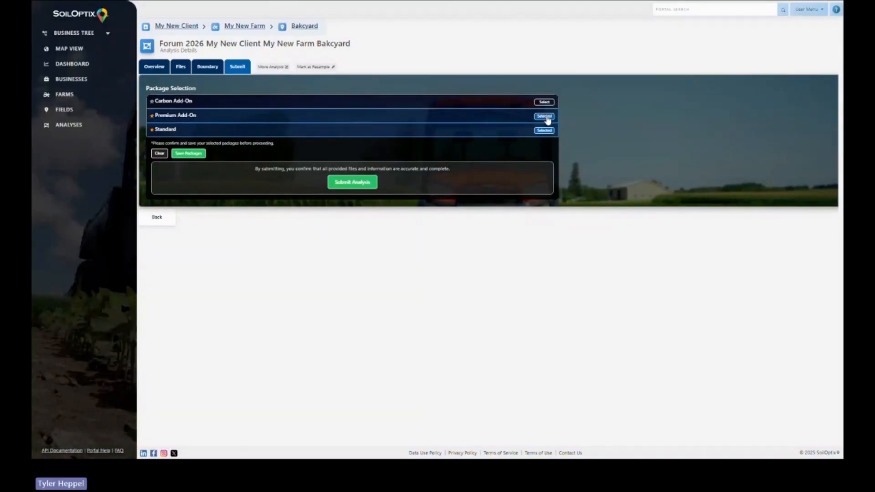
left_click(189, 154)
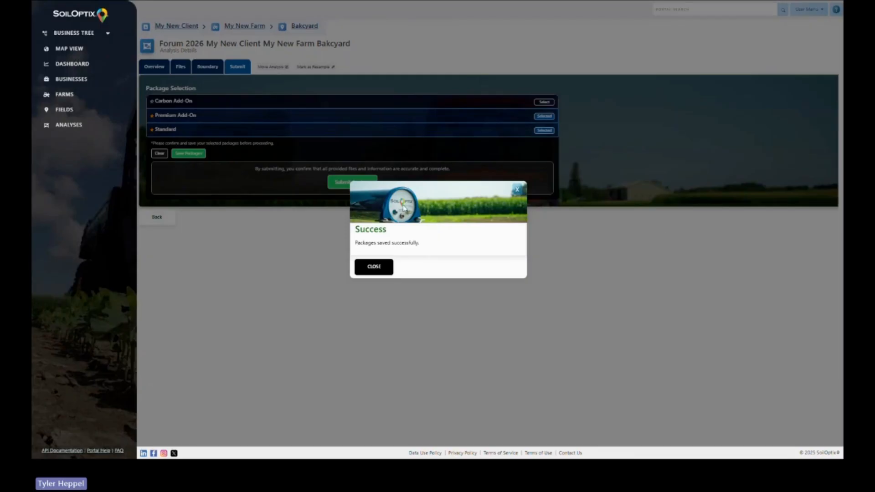
left_click(391, 269)
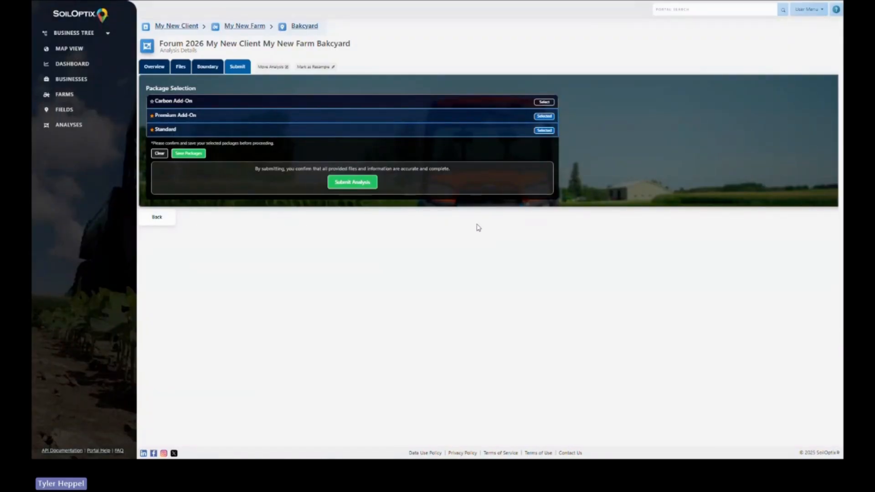
Submit the Bakcyard analysis for processing and return to its overview.
left_click(368, 185)
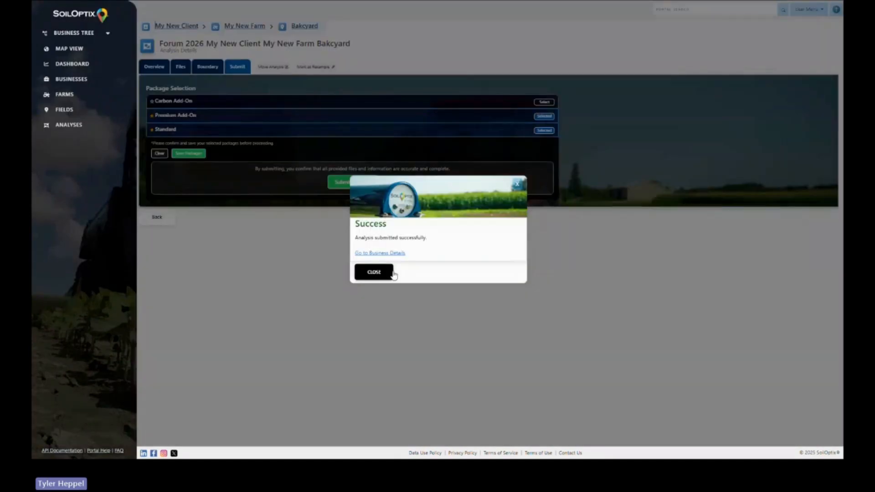
left_click(374, 272)
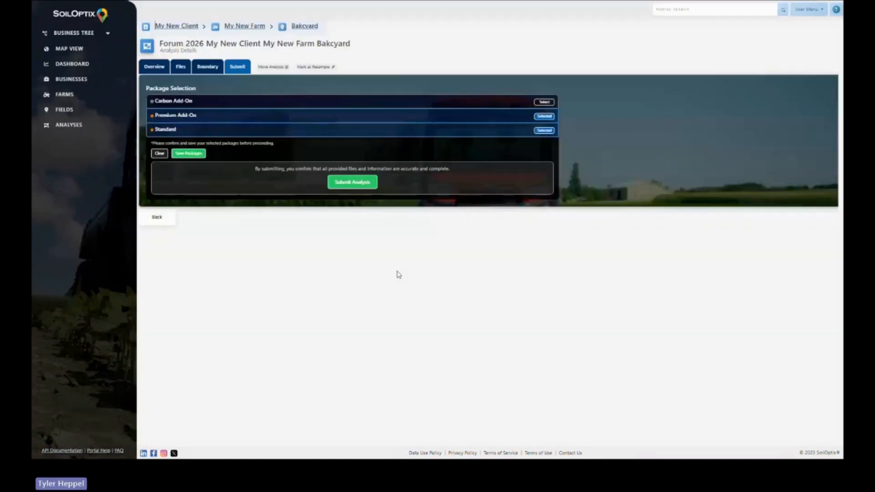
left_click(154, 69)
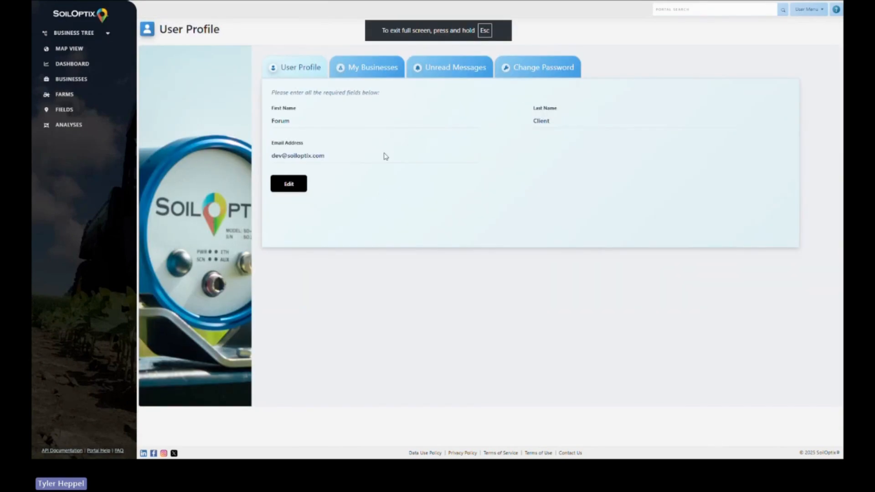
Check the invited account's e-mail in the user profile and accept the pending invitation to the My New Client business.
left_click_drag(331, 158, 271, 159)
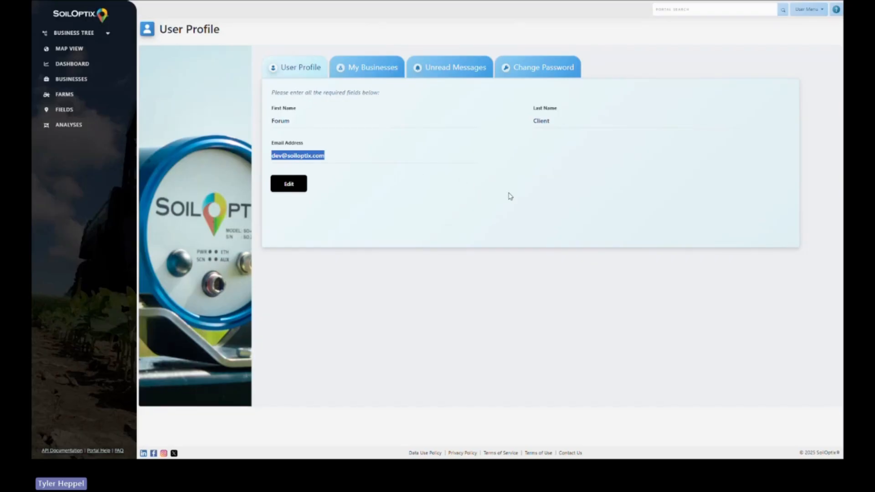
left_click(376, 75)
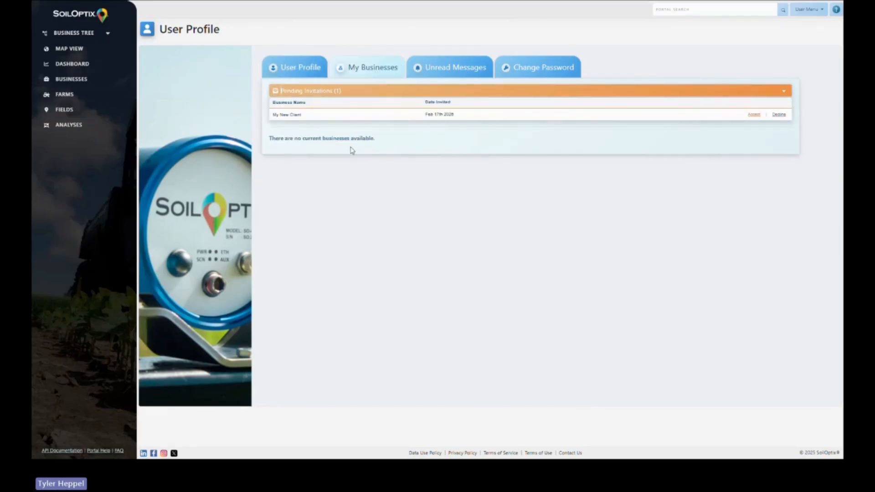
left_click_drag(276, 115, 324, 123)
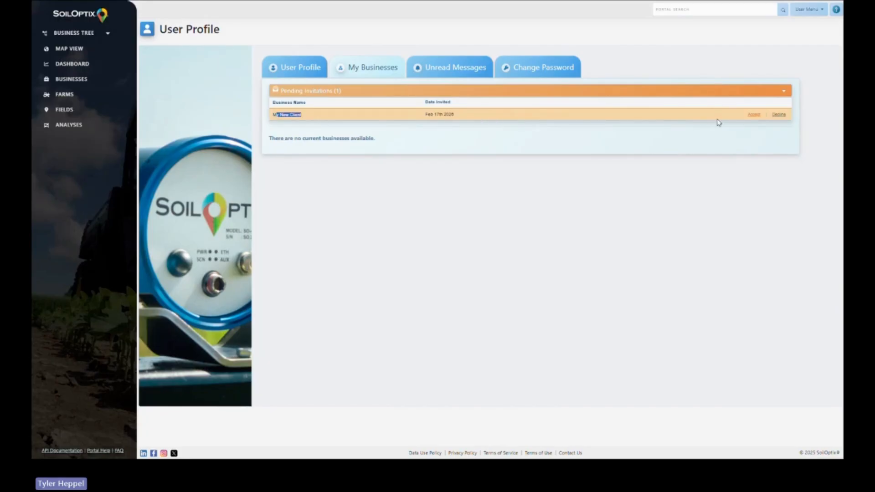
left_click(754, 116)
left_click(390, 282)
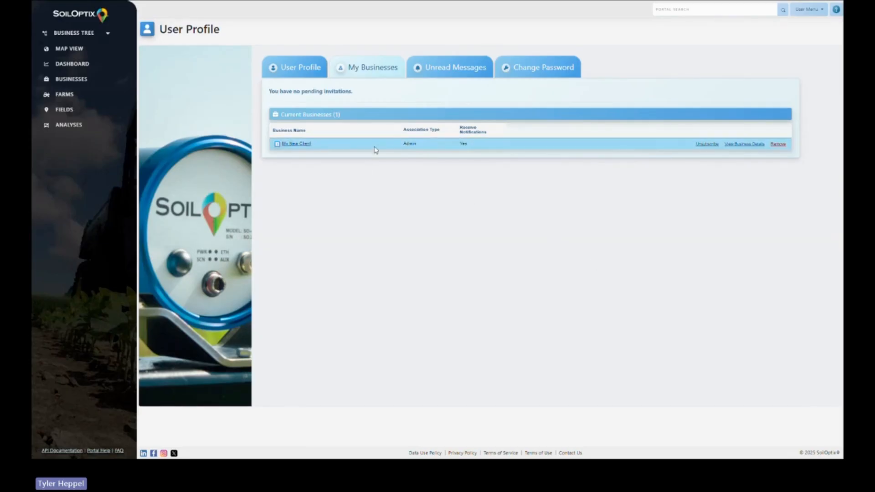
Review the account's association type and notification setting for My New Client, and open the business's details.
left_click_drag(277, 144, 460, 141)
left_click(460, 142)
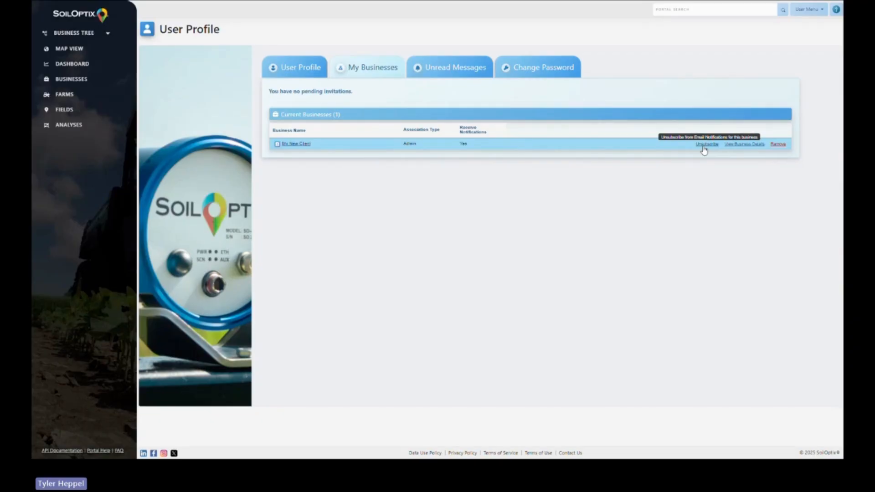
left_click(745, 144)
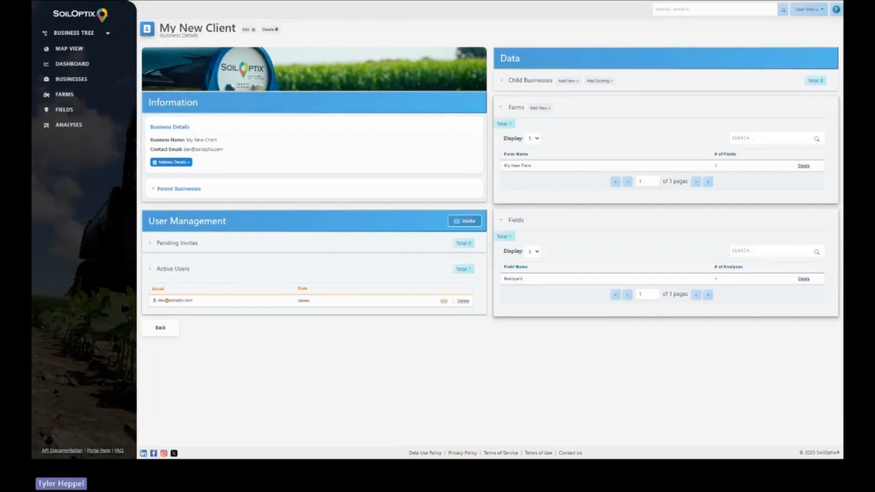
Expand My New Client's parent business information and examine the parent business name.
left_click(167, 191)
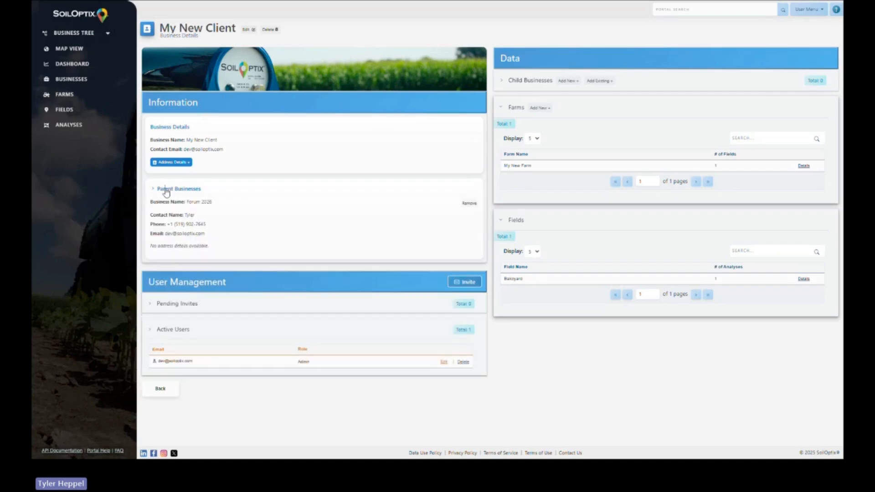
left_click_drag(187, 202, 225, 207)
left_click_drag(213, 203, 186, 202)
left_click(345, 228)
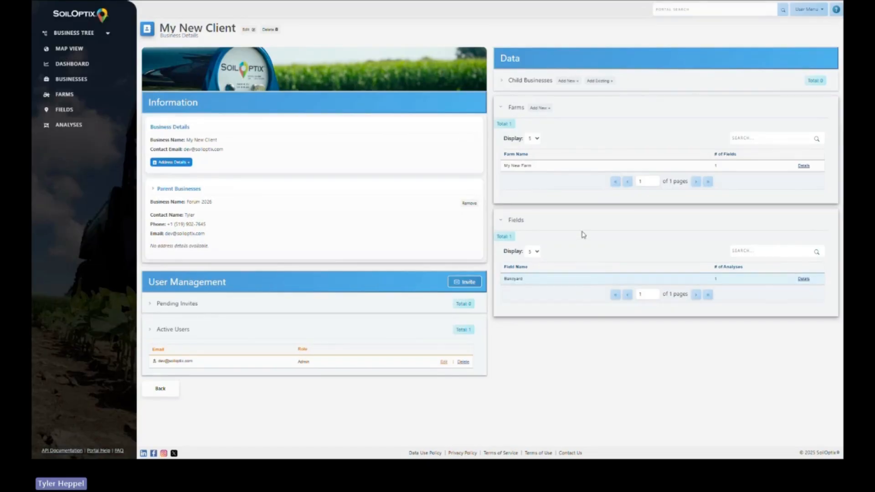
Open the details of My New Client's Bakcyard field and rename the field as Backyard.
left_click(804, 280)
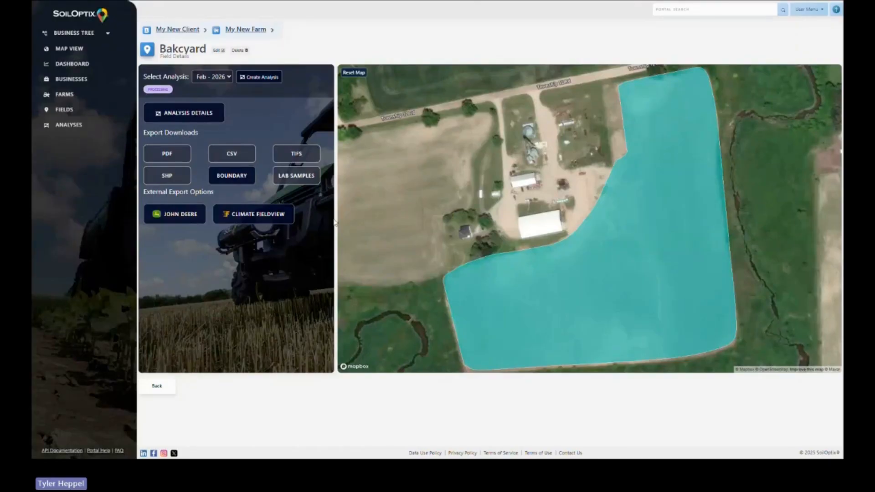
left_click(219, 51)
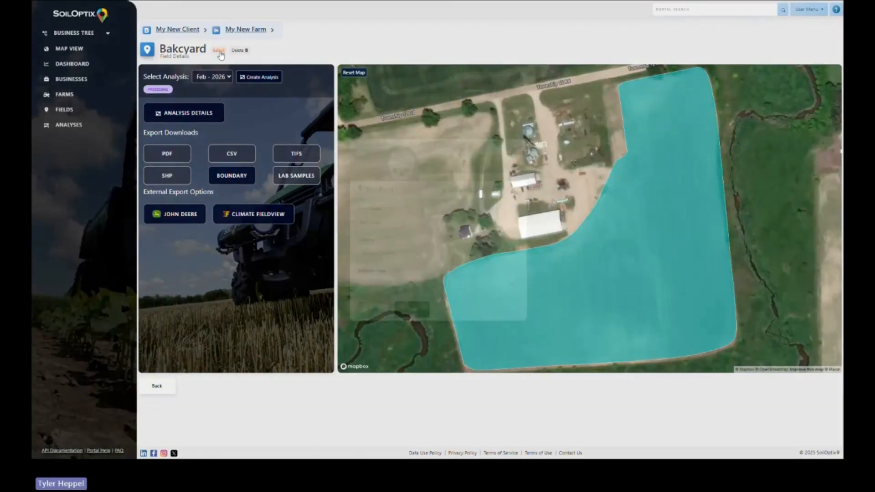
left_click_drag(382, 222, 332, 228)
type("Backyard")
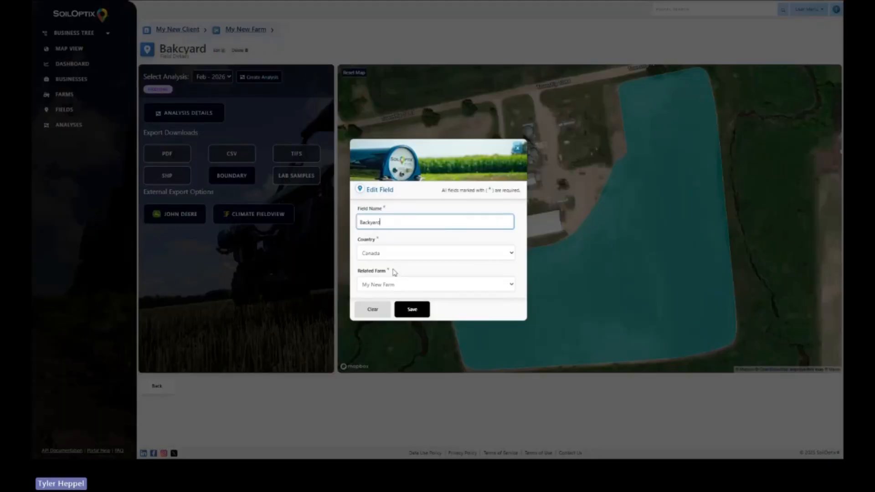
left_click(412, 309)
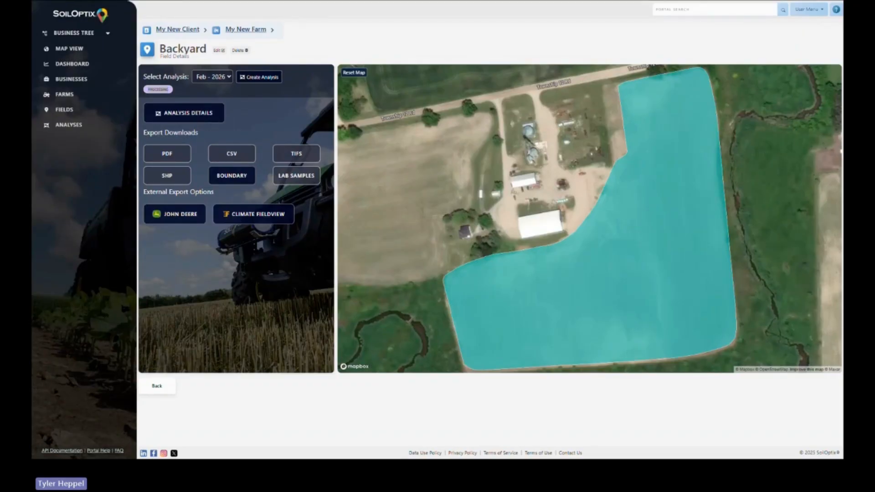
Switch to the SoilOptix Client API documentation page.
key("ctrl+Tab")
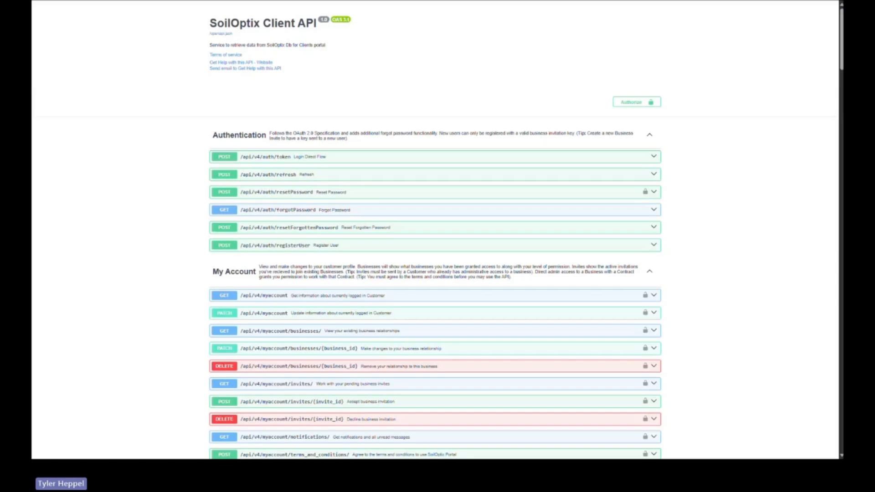